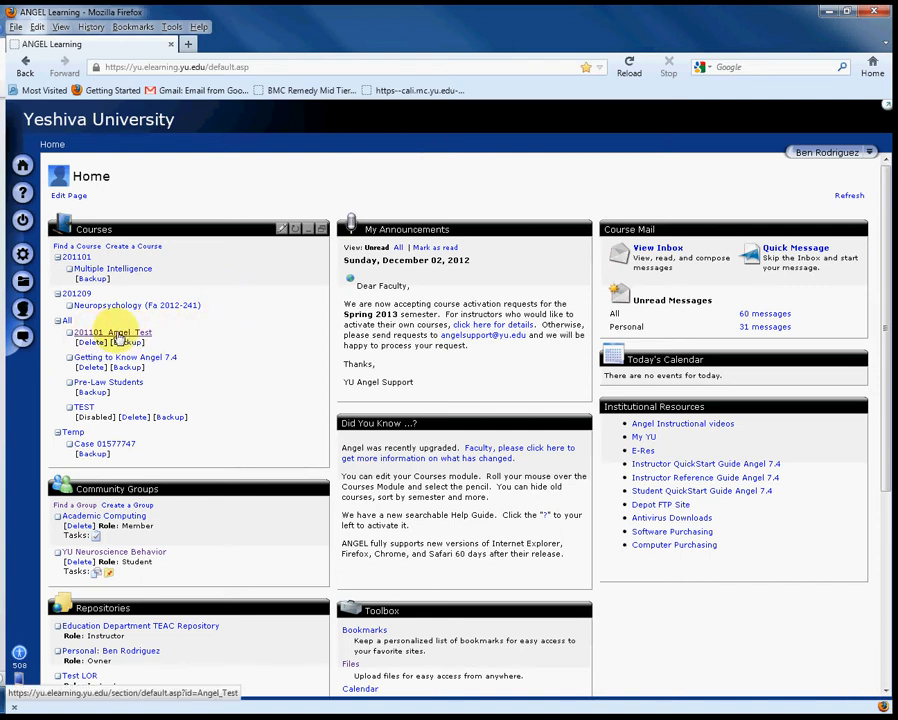
# - Open the 201101_Angel_Test course and review its Course, Calendar, Lessons, Resources, Communicate, Report, Automate and Manage pages
pyautogui.click(117, 336)
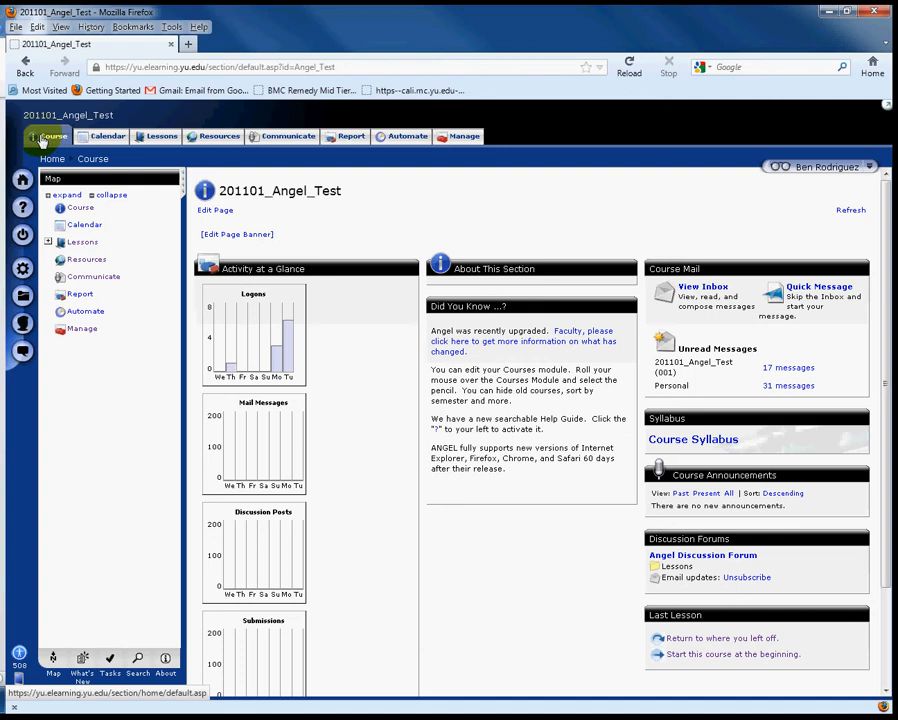
pyautogui.moveTo(547, 261)
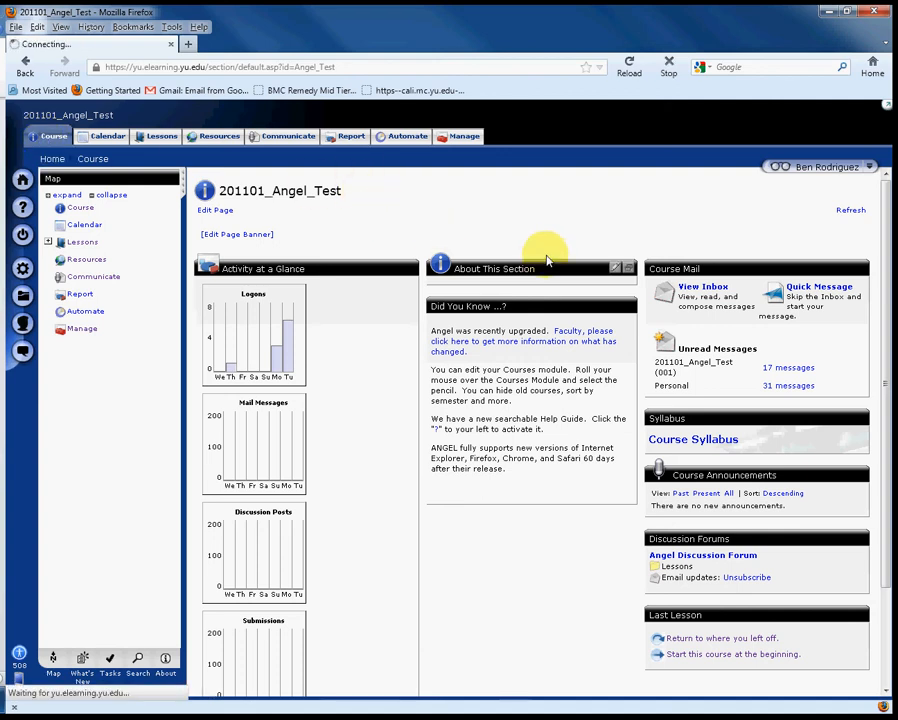
pyautogui.click(92, 138)
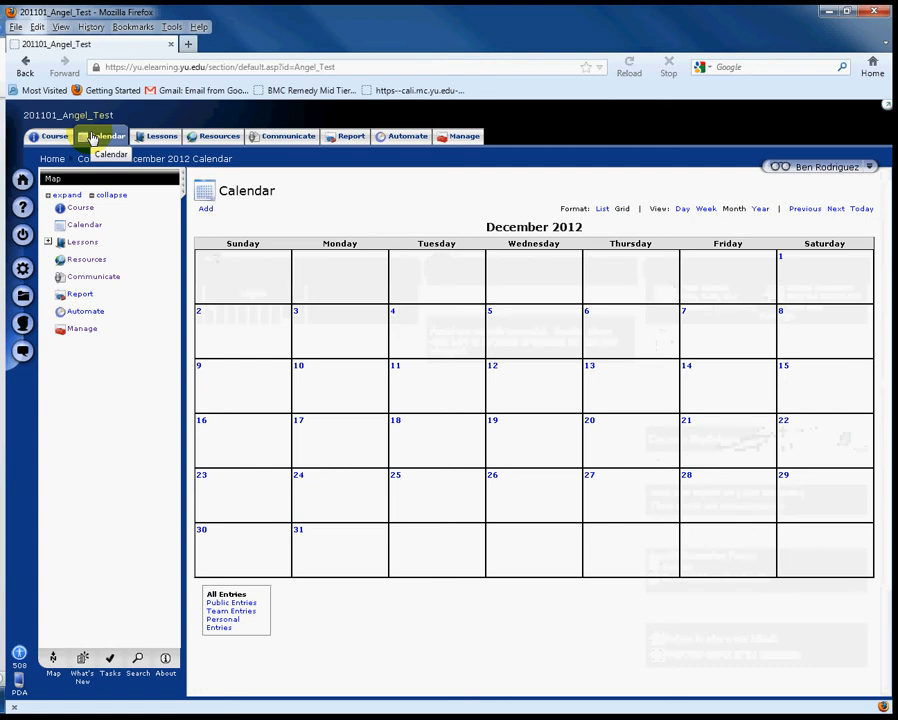
pyautogui.click(148, 139)
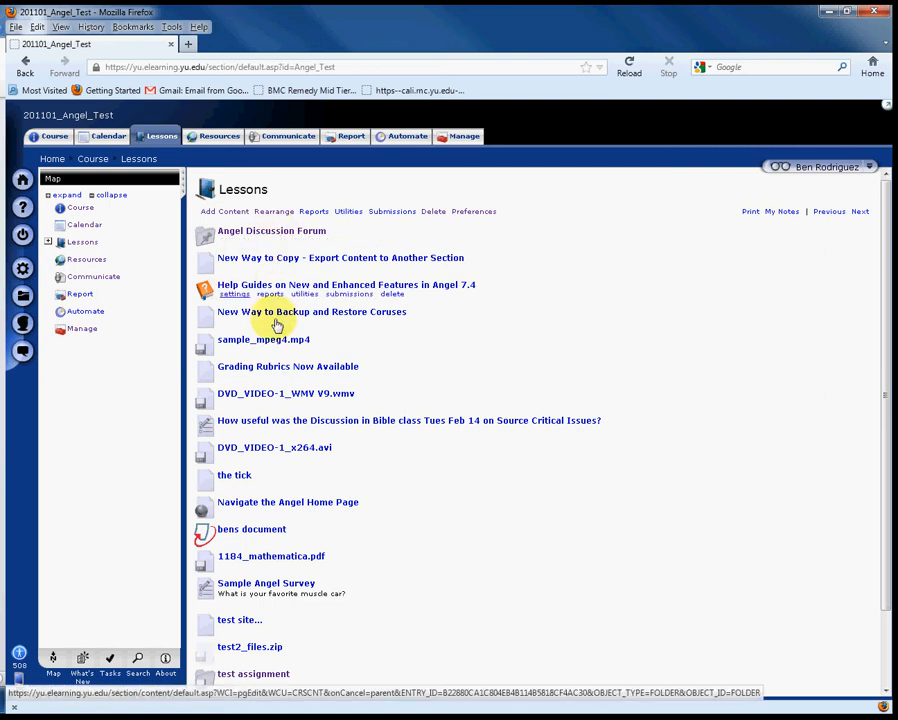
pyautogui.click(219, 142)
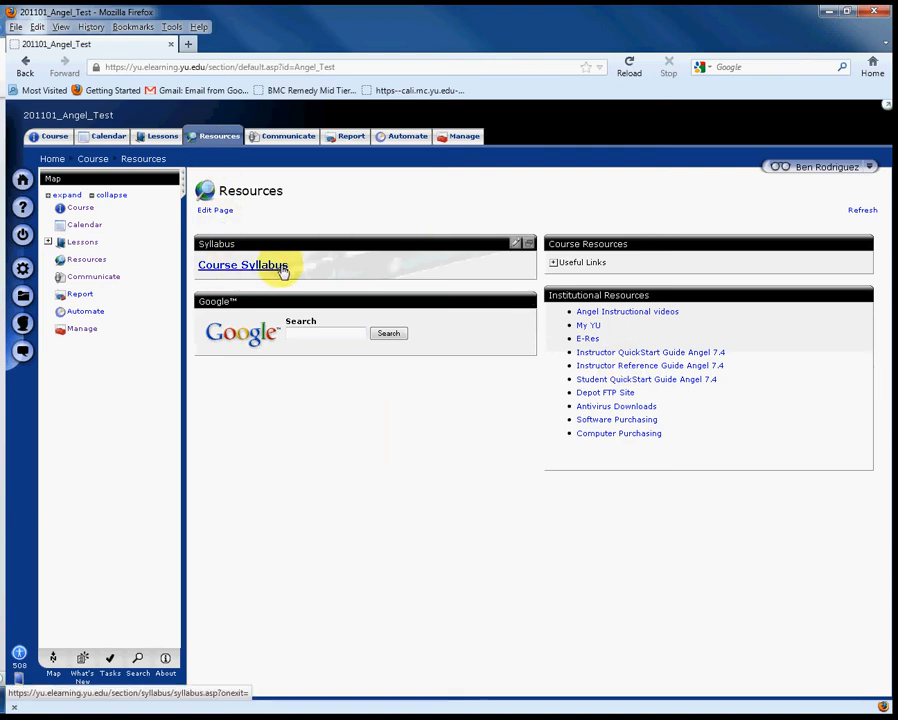
pyautogui.click(281, 139)
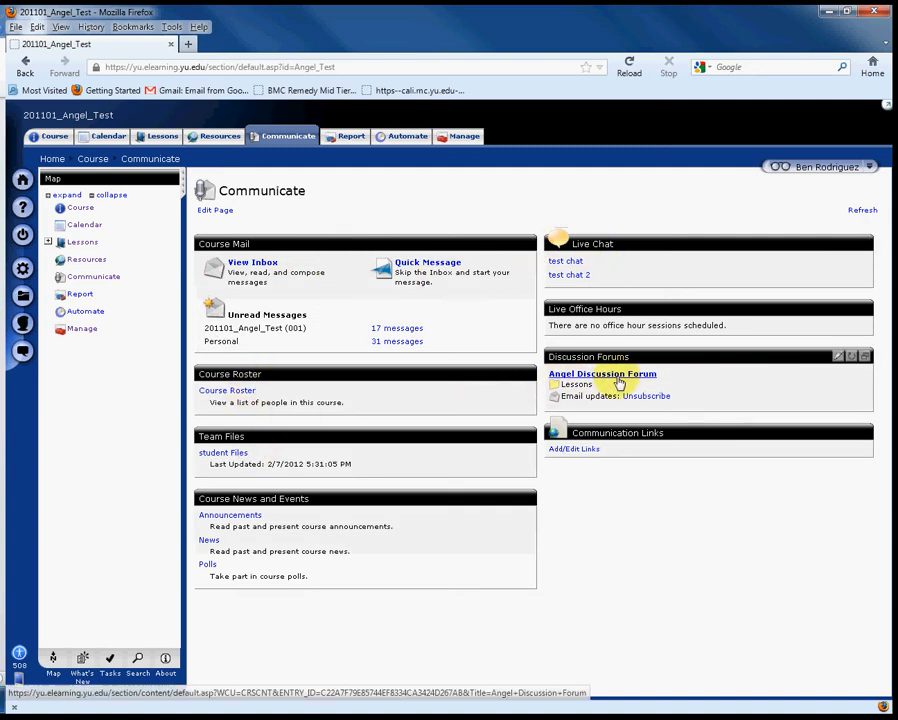
pyautogui.click(352, 143)
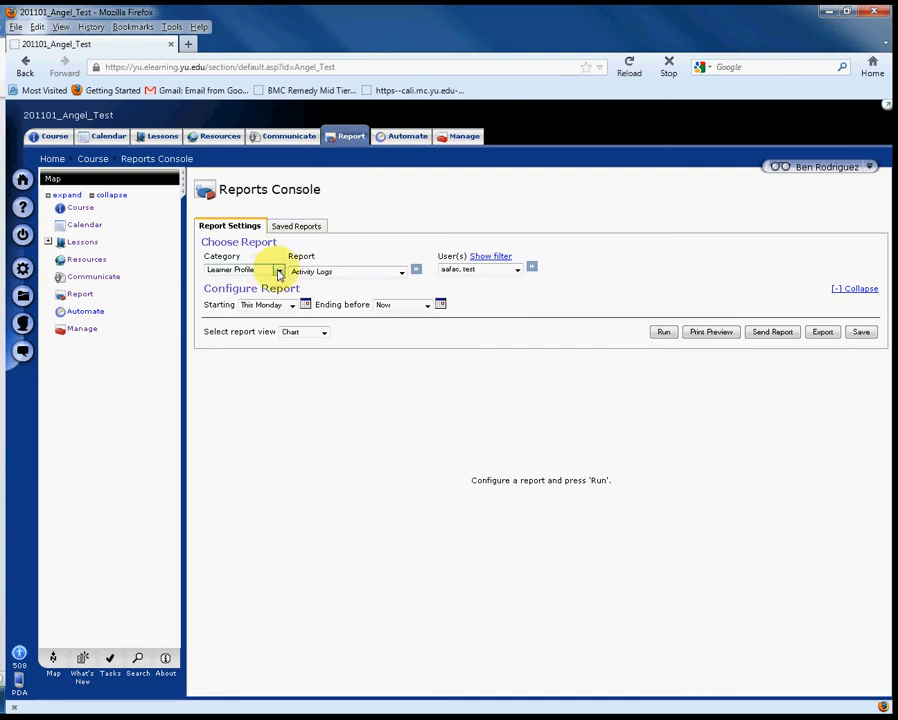
pyautogui.click(279, 272)
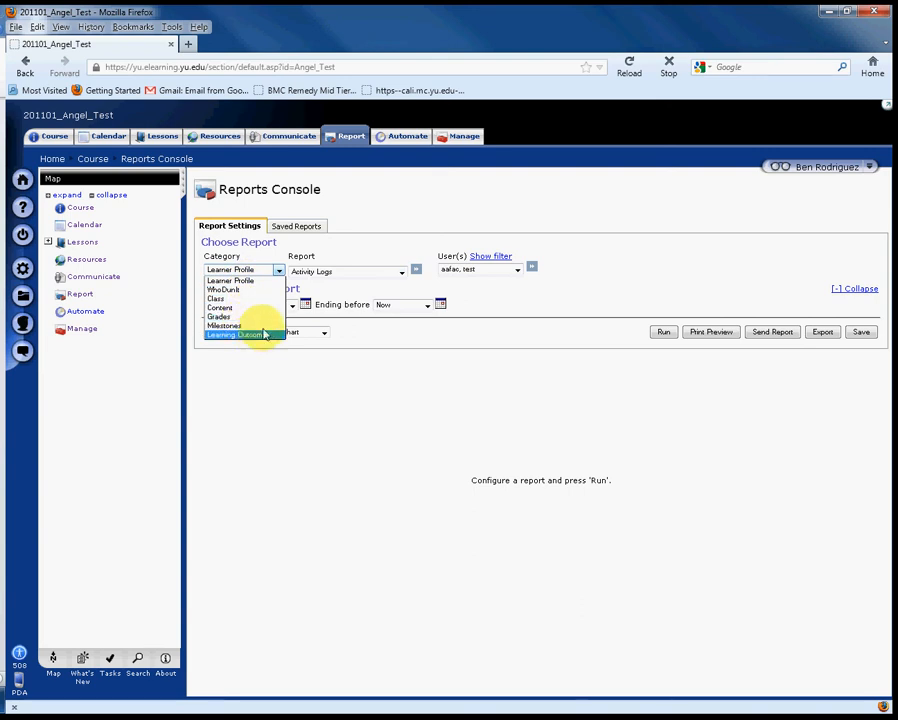
pyautogui.click(395, 145)
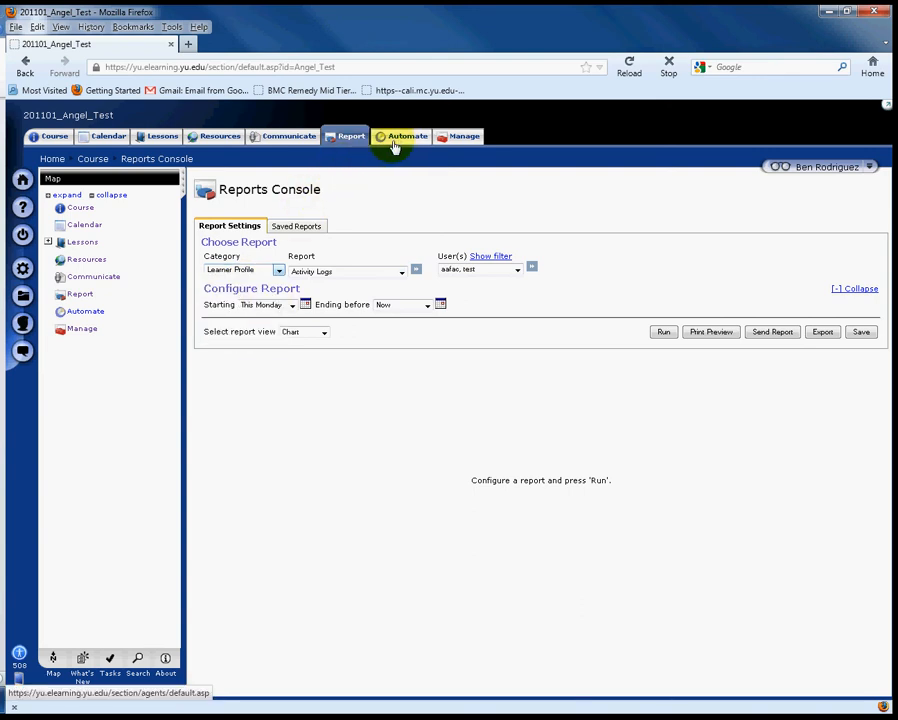
pyautogui.click(405, 140)
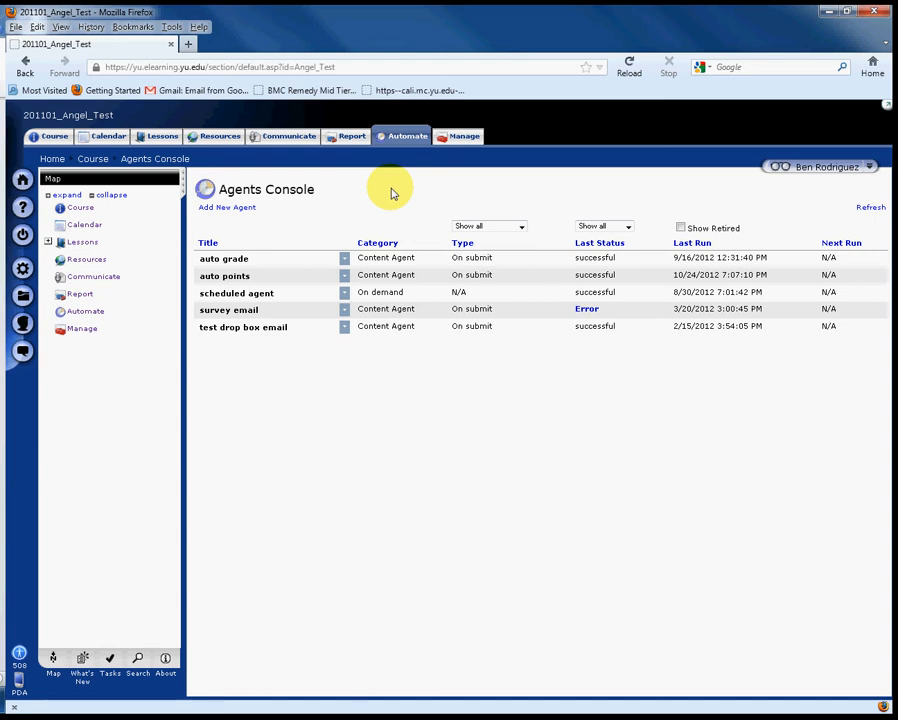
pyautogui.click(457, 140)
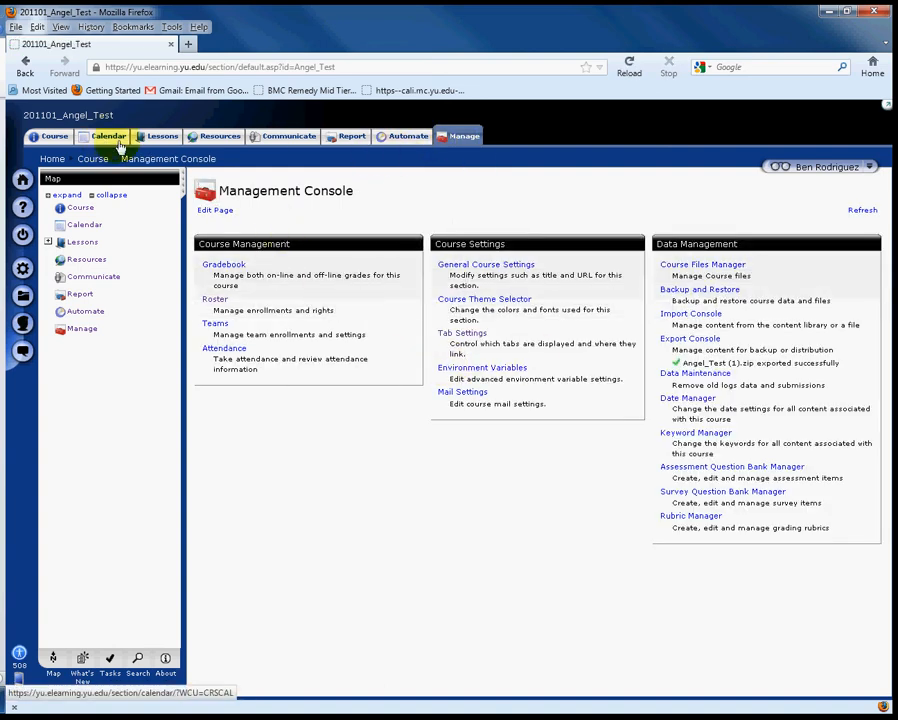
pyautogui.click(155, 142)
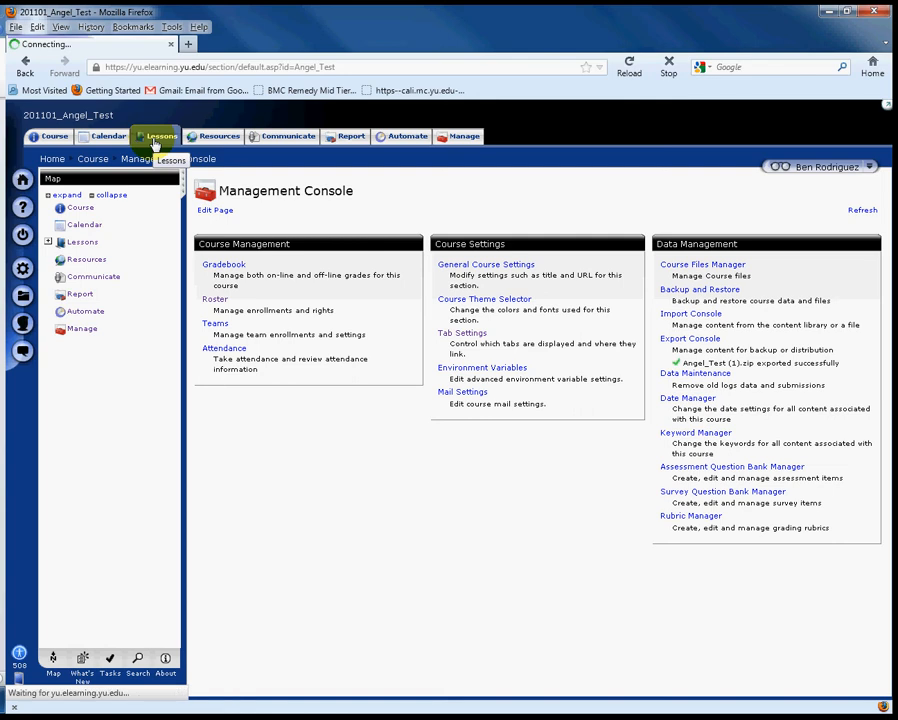
pyautogui.click(54, 139)
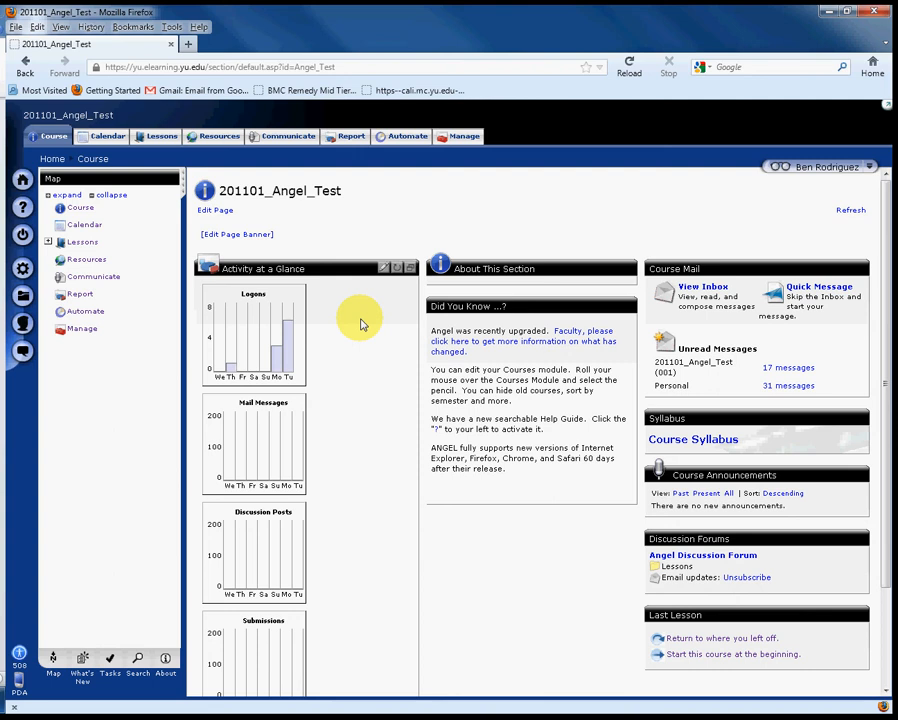
pyautogui.click(153, 137)
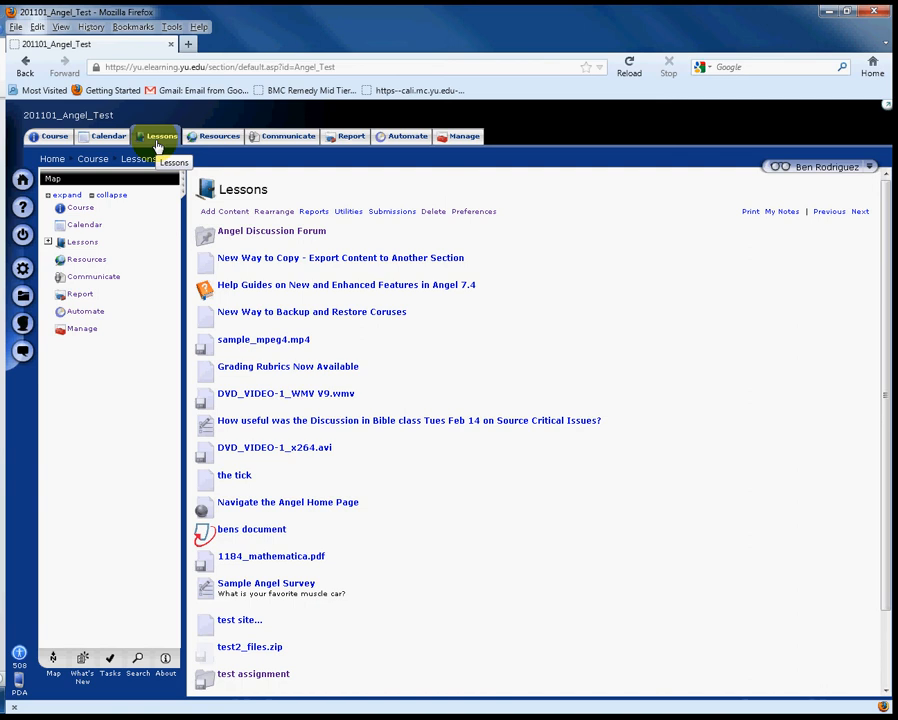
# - Open the course's Tab Settings from the Management Console and set the Start Tab to Lessons
pyautogui.click(460, 140)
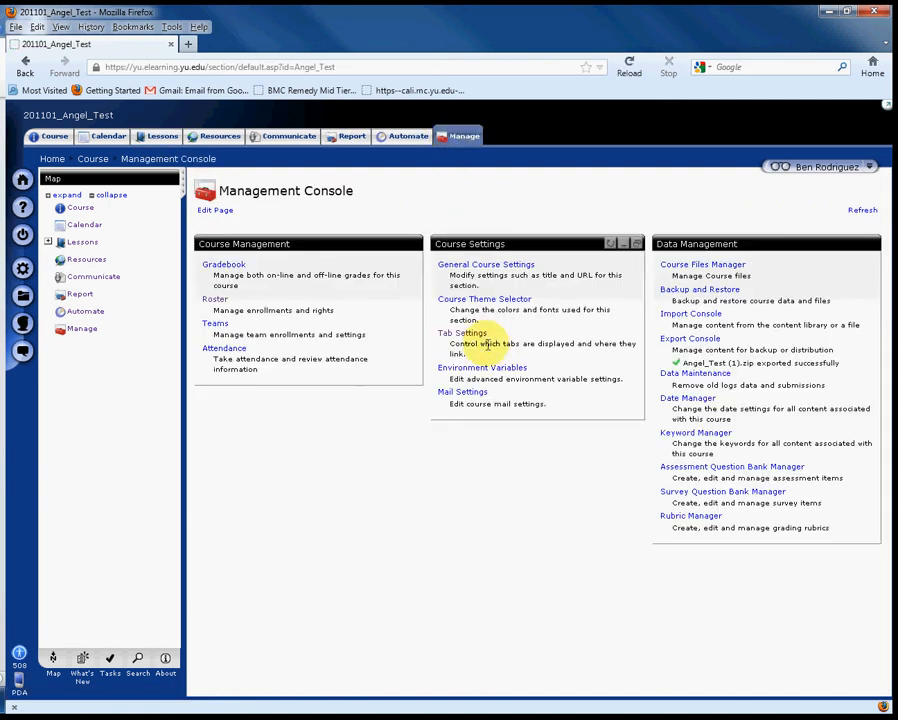
pyautogui.click(462, 334)
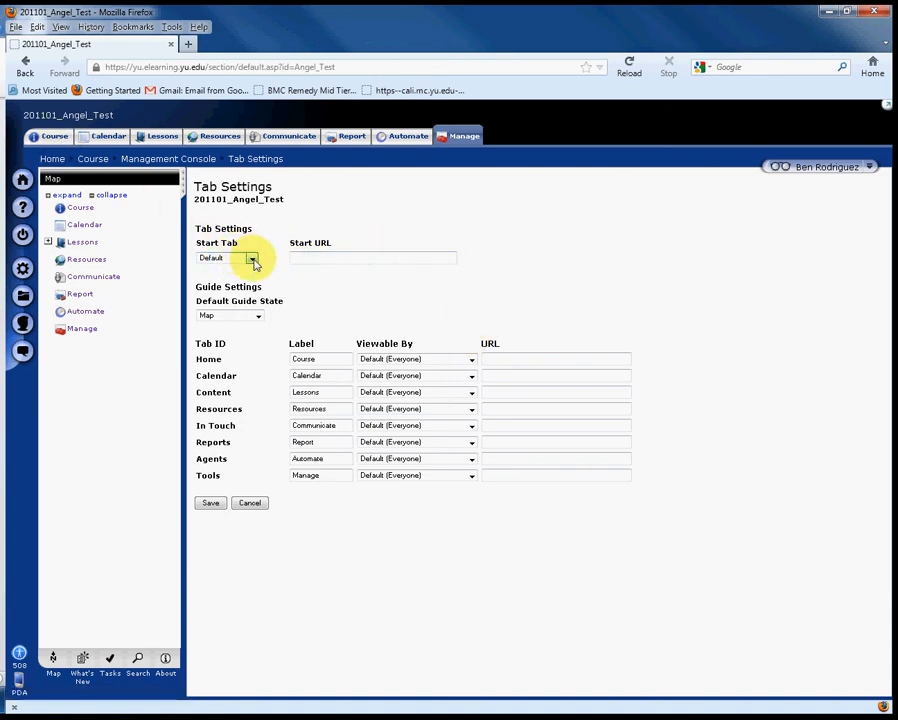
pyautogui.click(252, 259)
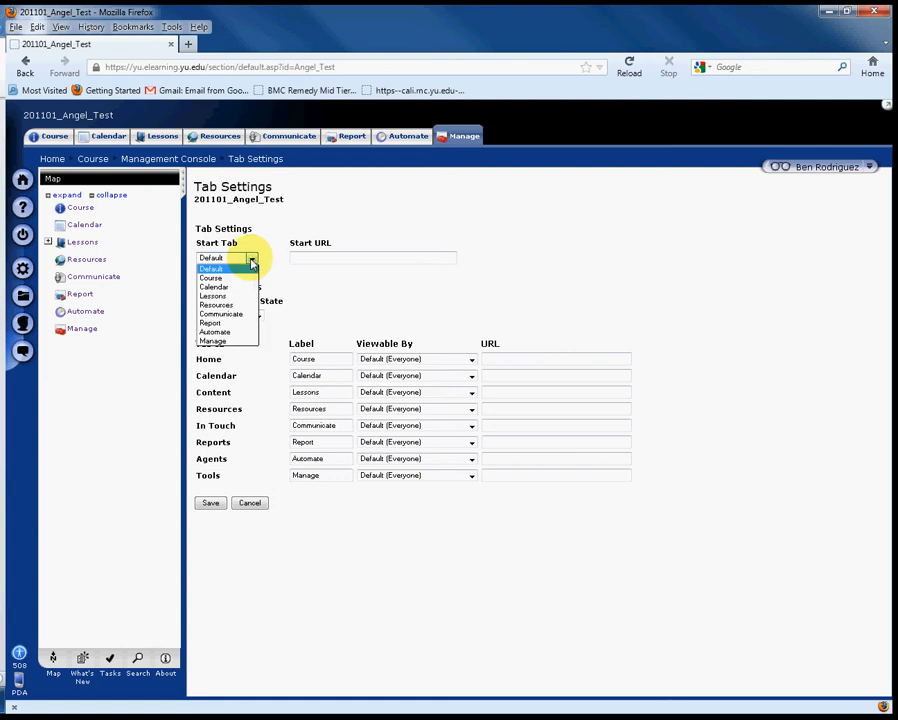
pyautogui.click(234, 296)
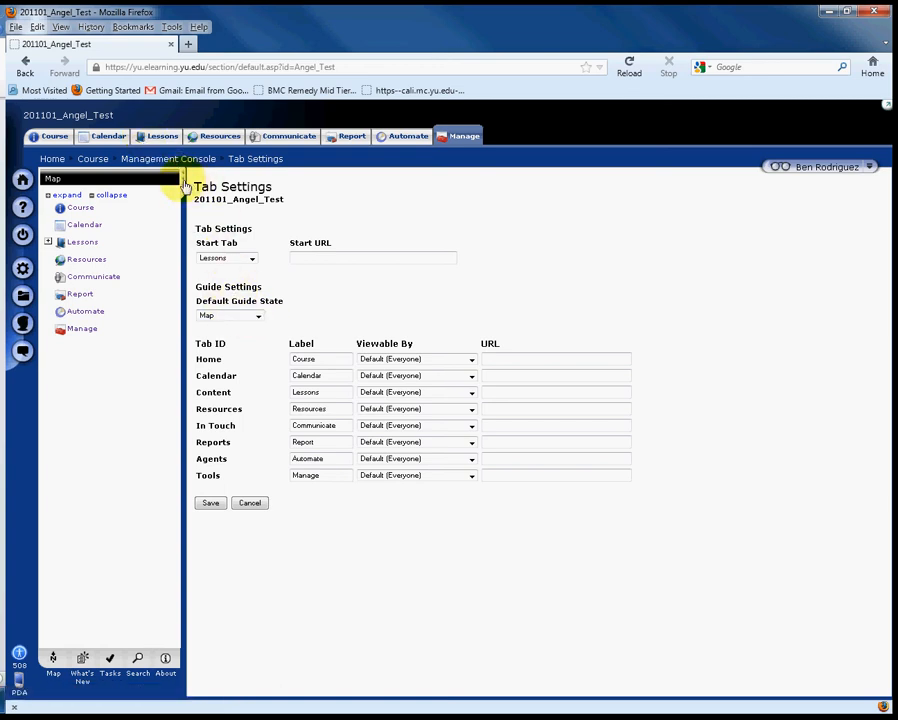
# - Set the course's Default Guide State to (Disable Guide)
pyautogui.click(182, 184)
pyautogui.click(22, 180)
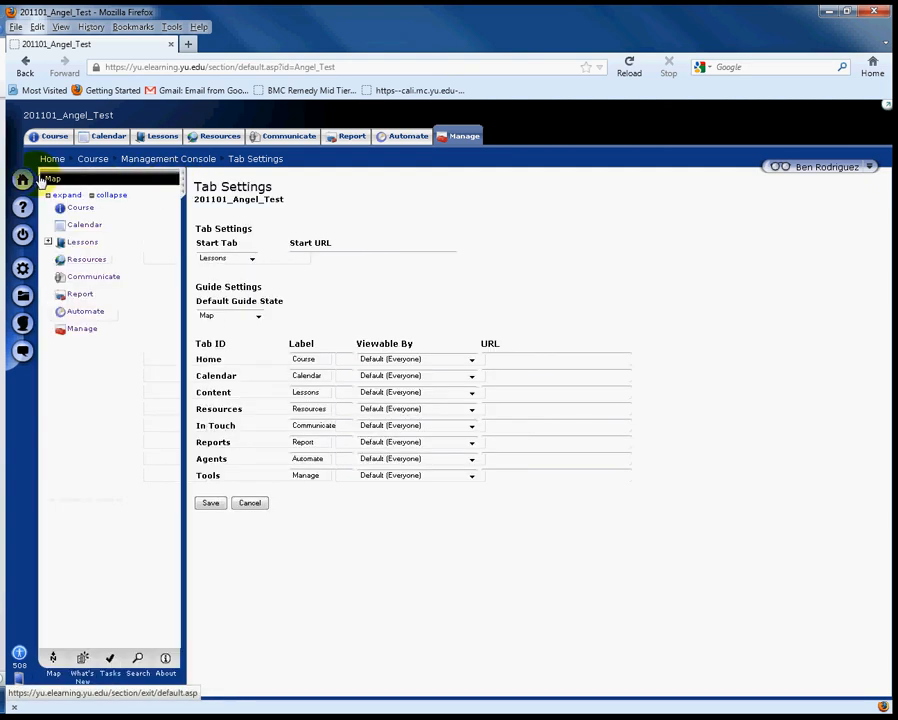
pyautogui.click(257, 317)
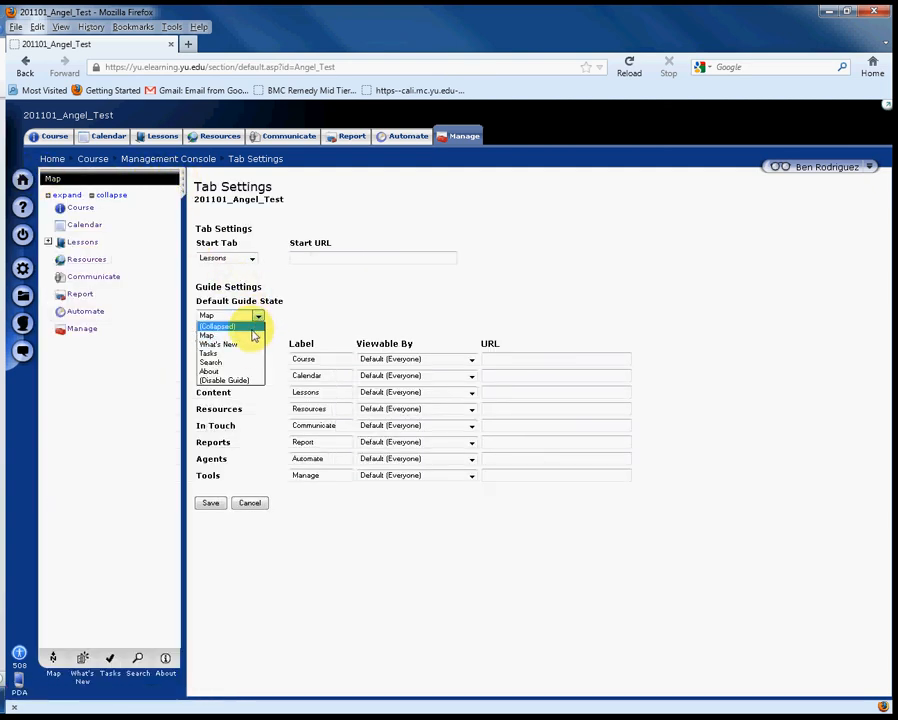
pyautogui.click(236, 380)
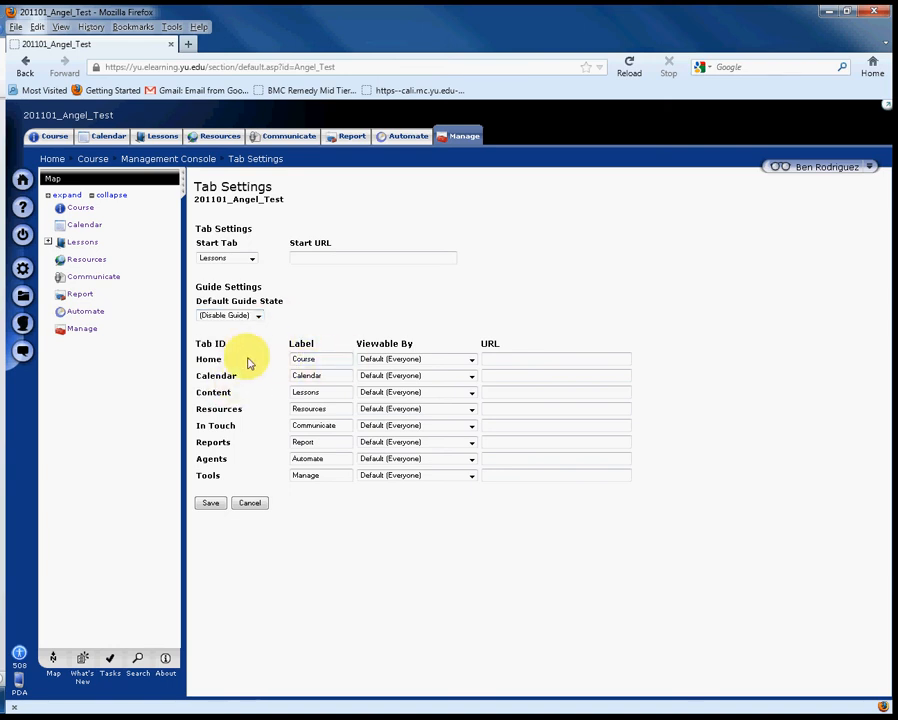
# - Set Viewable By to Disabled for the Home, Calendar and Resources tabs, leaving Content at Default (Everyone)
pyautogui.moveTo(314, 361); pyautogui.dragTo(272, 357)
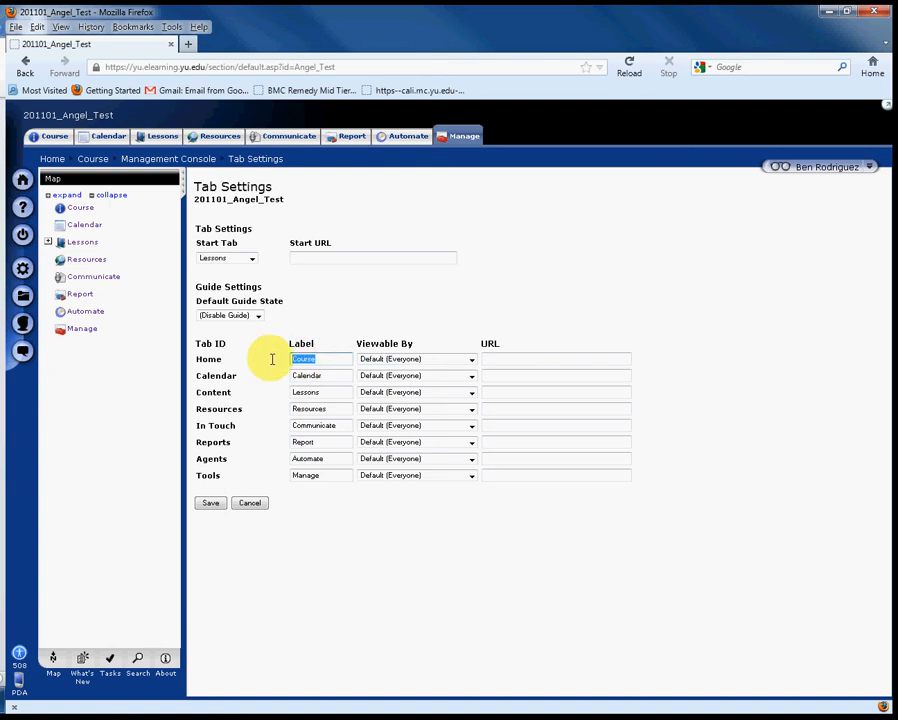
pyautogui.click(470, 360)
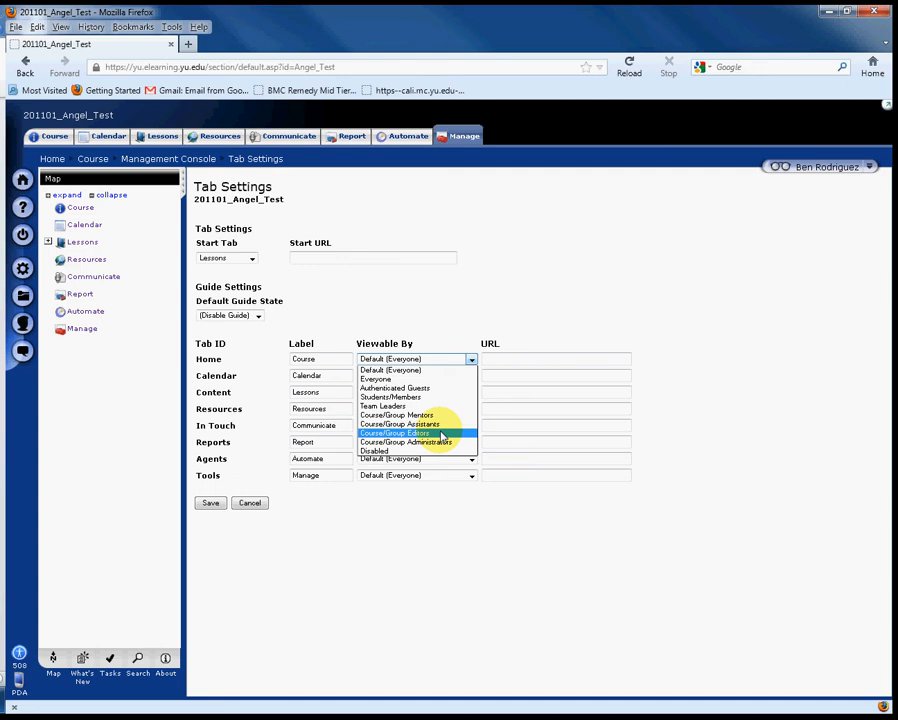
pyautogui.click(437, 451)
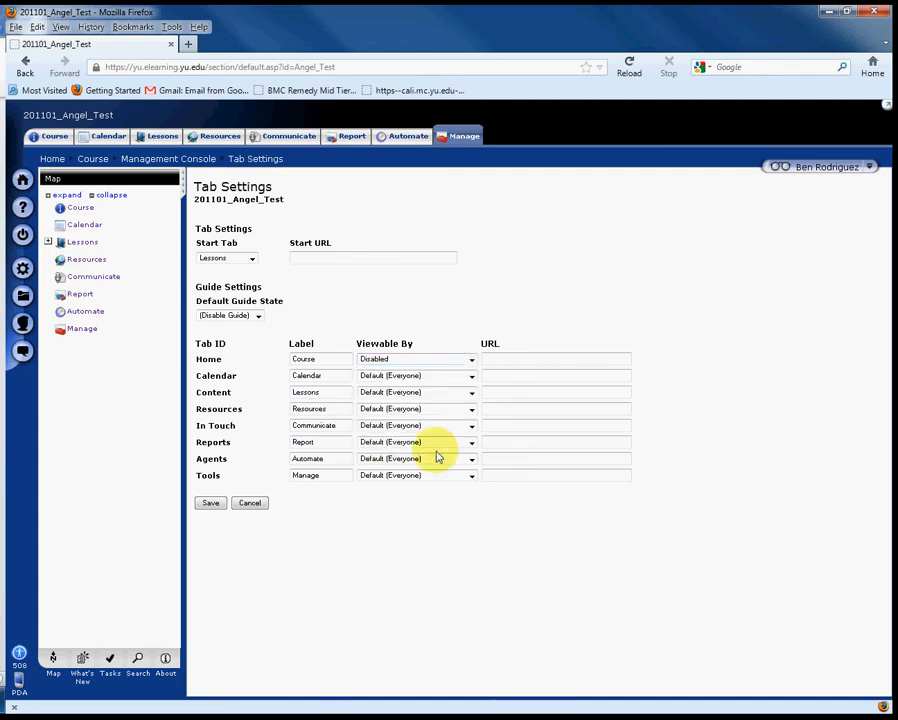
pyautogui.click(468, 377)
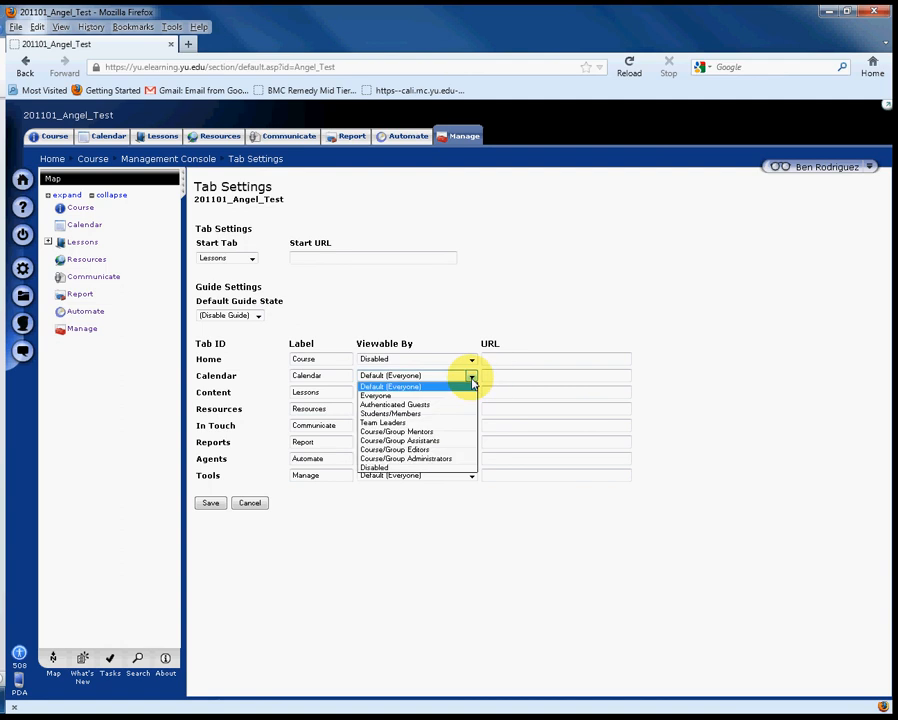
pyautogui.click(437, 461)
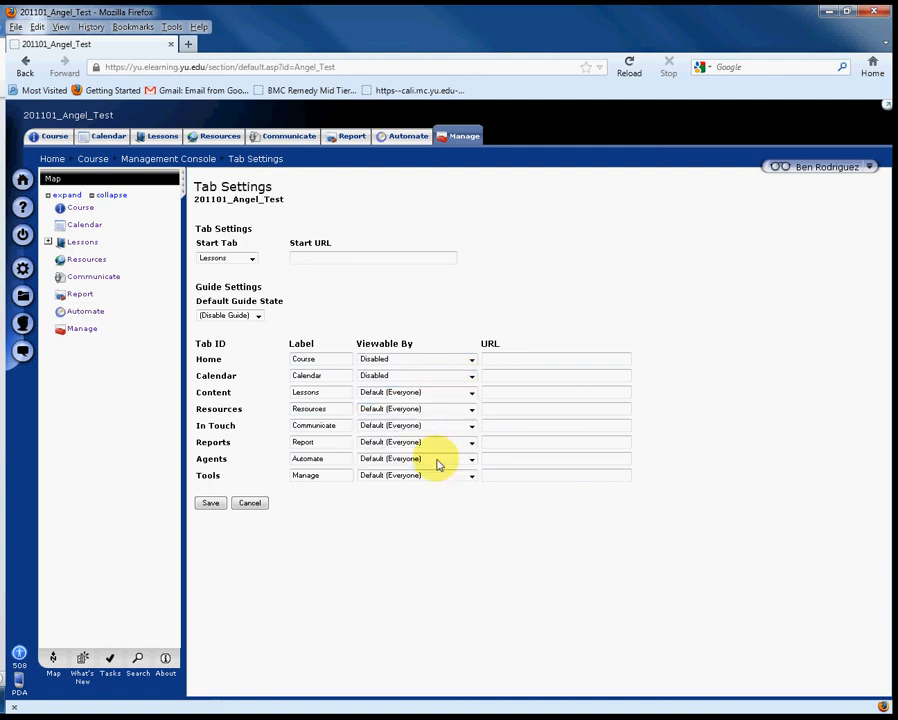
pyautogui.click(472, 394)
pyautogui.click(484, 379)
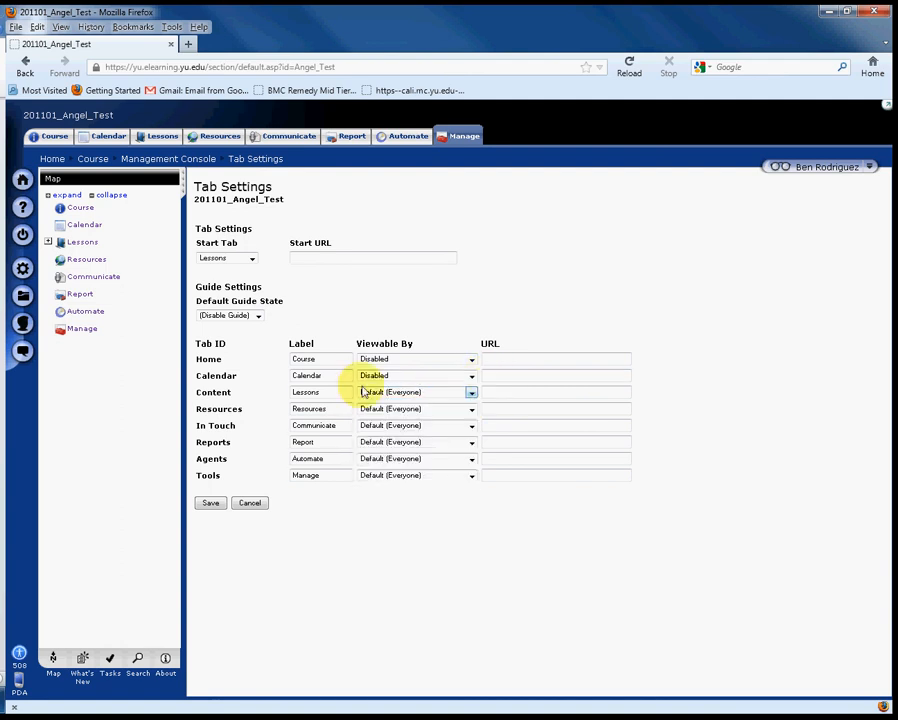
pyautogui.click(470, 411)
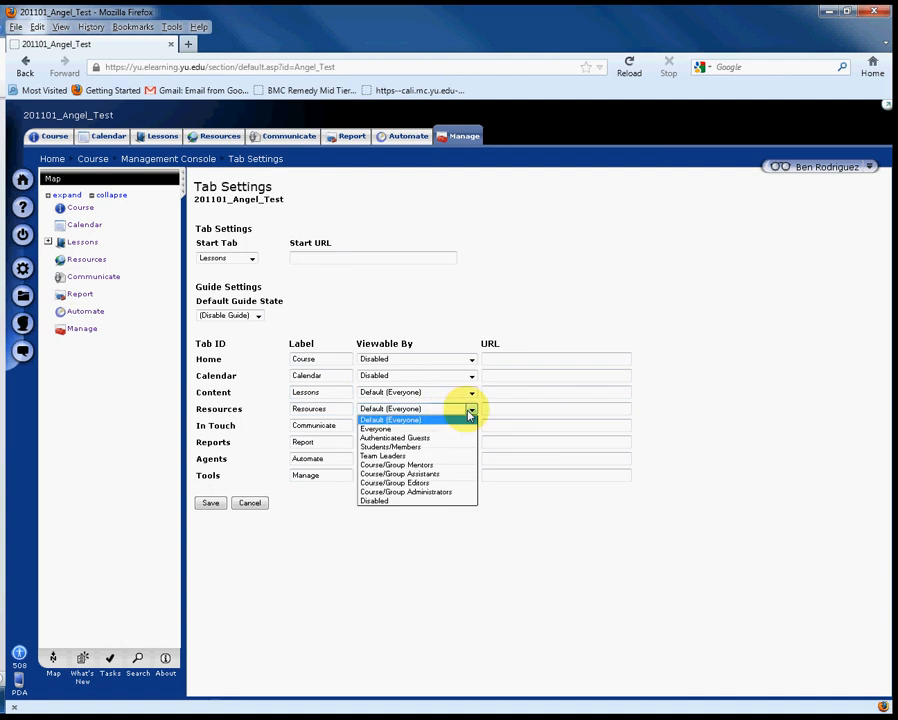
pyautogui.click(436, 501)
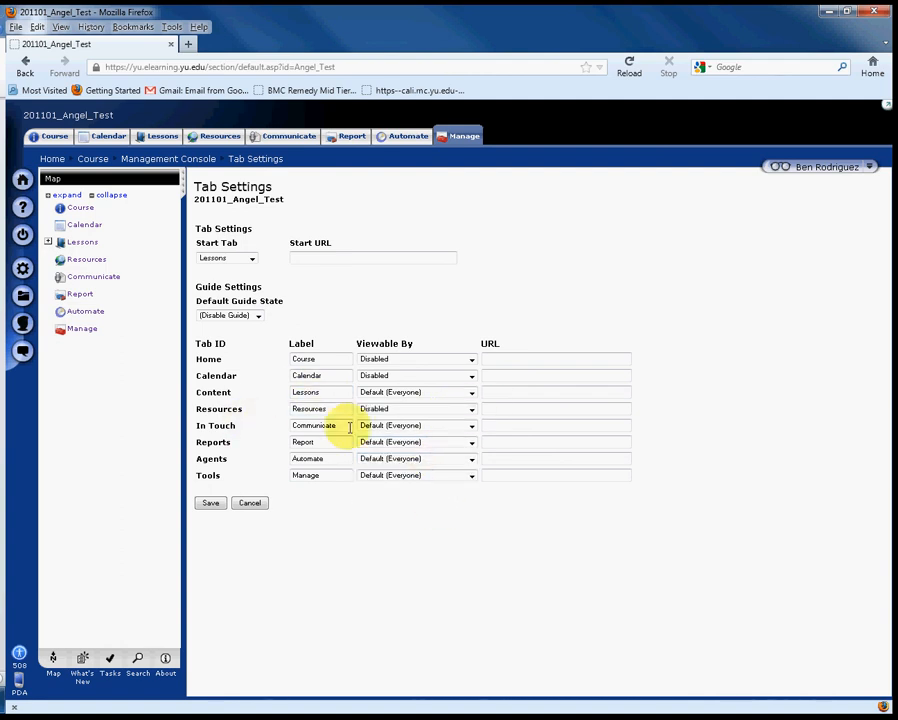
# - Set Viewable By to Disabled for the In Touch, Reports and Agents tabs and save the tab settings
pyautogui.click(471, 426)
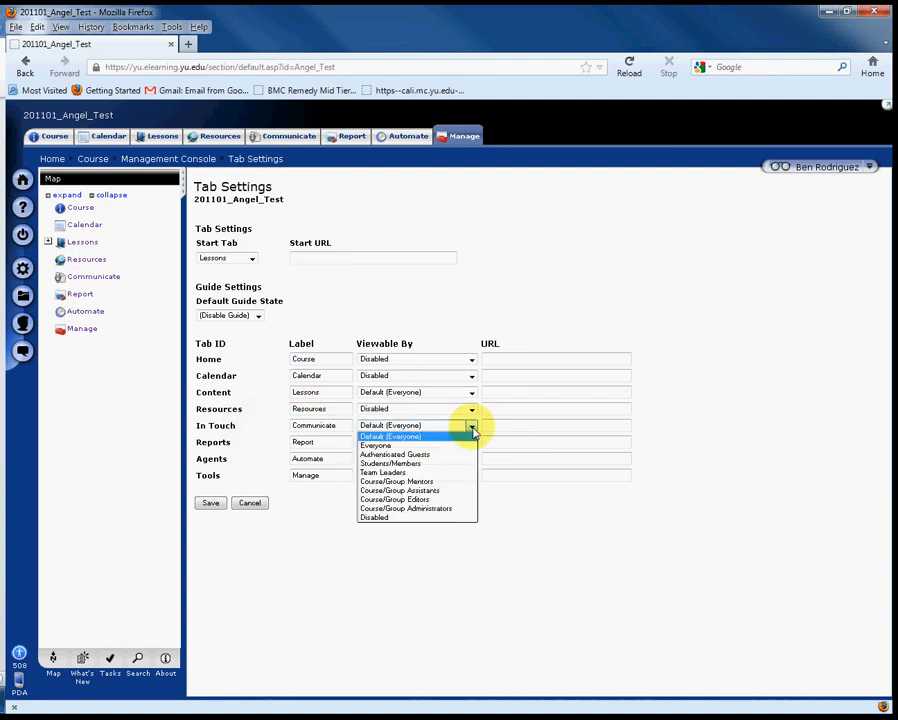
pyautogui.click(436, 518)
pyautogui.click(471, 442)
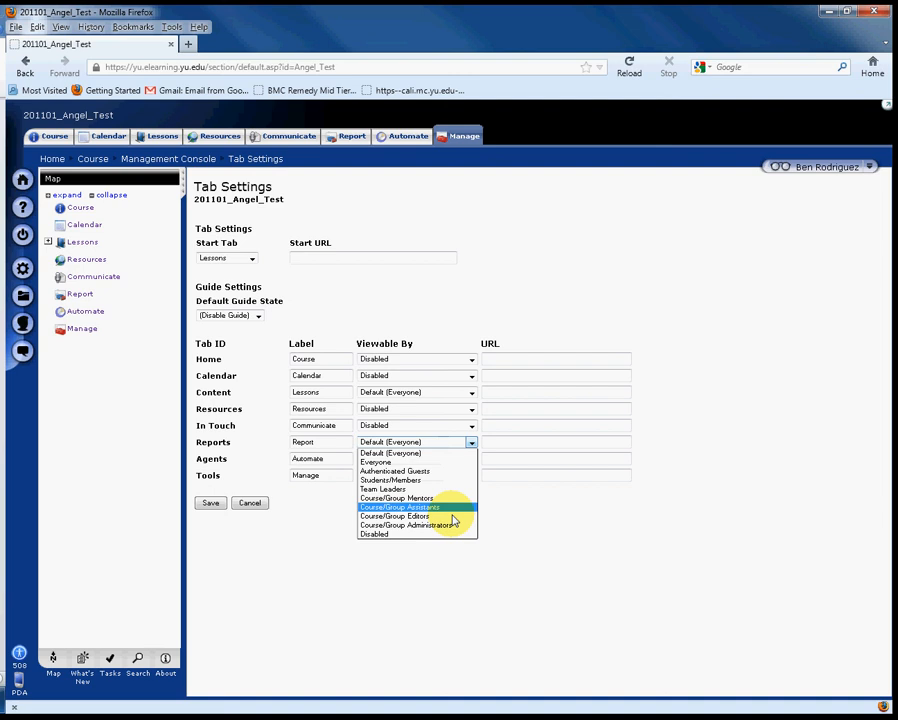
pyautogui.click(447, 535)
pyautogui.click(472, 459)
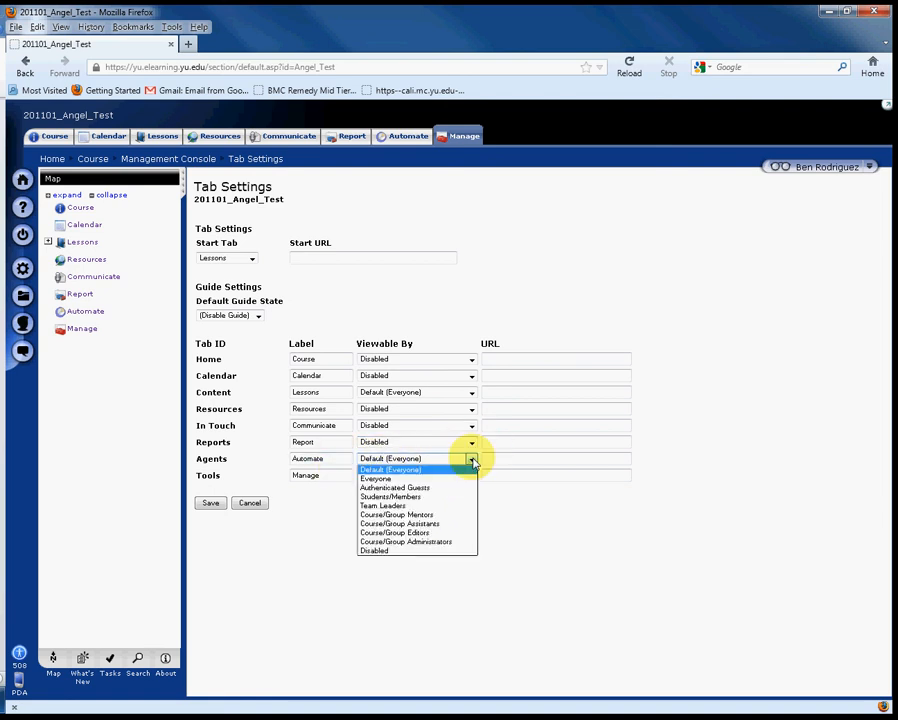
pyautogui.click(439, 550)
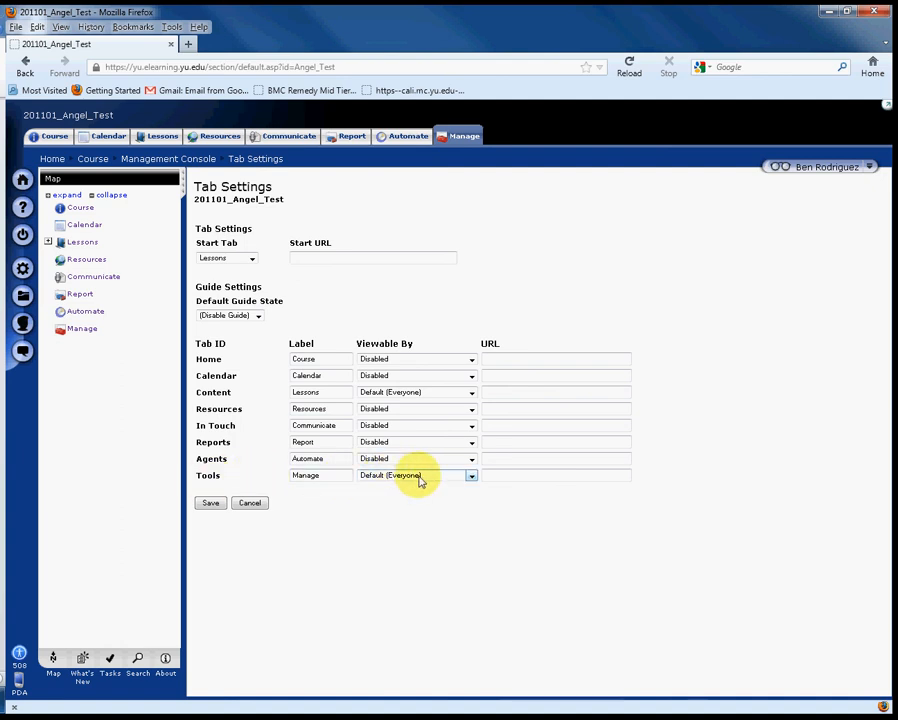
pyautogui.click(209, 503)
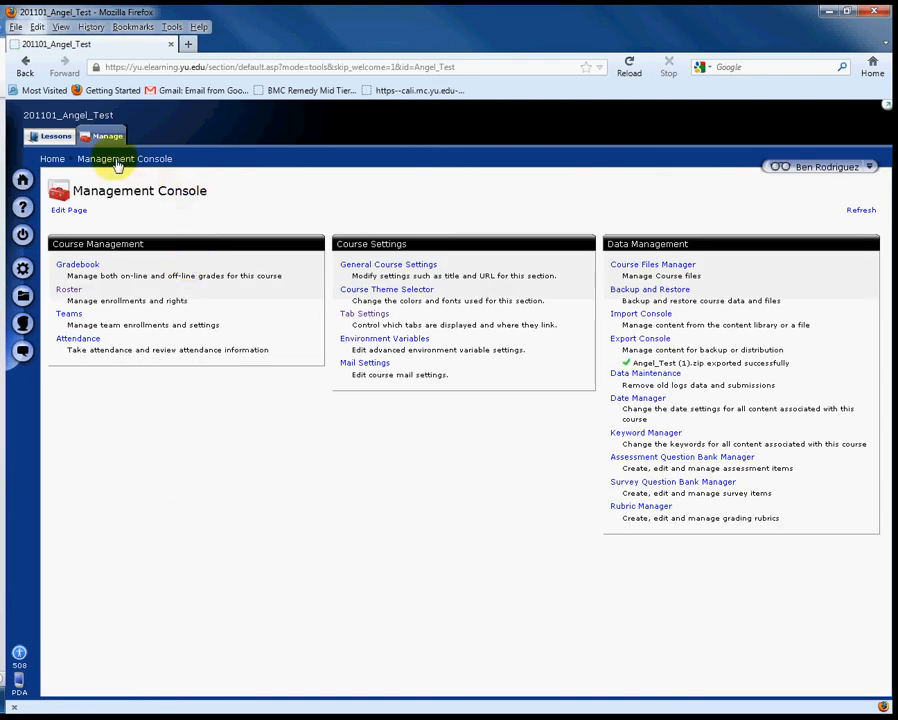
# - View the course's Lessons page, return to the home page and reopen 201101_Angel_Test to check its start page
pyautogui.click(61, 141)
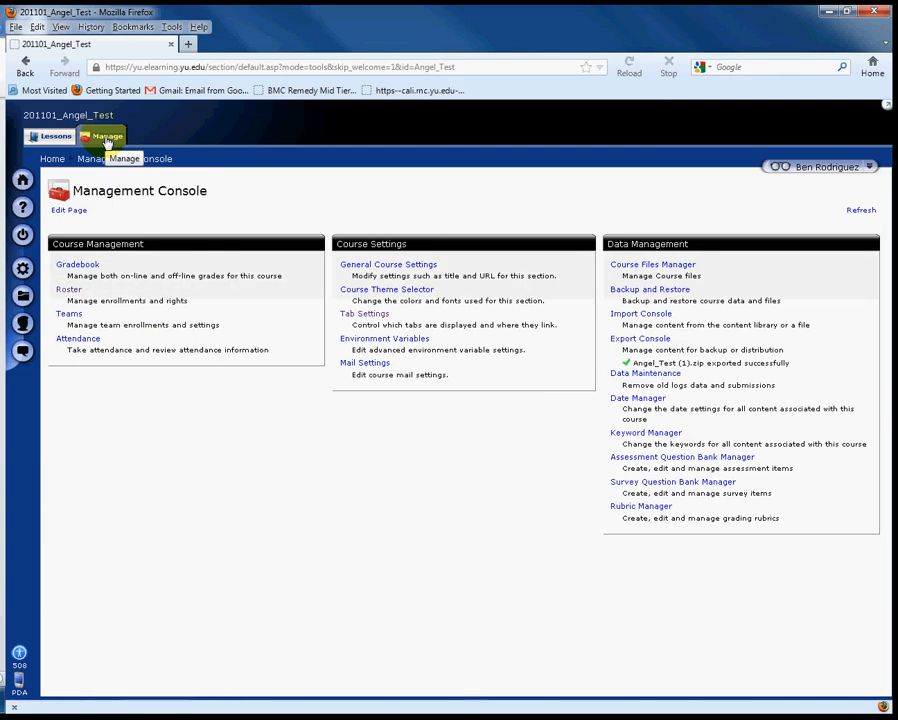
pyautogui.click(58, 138)
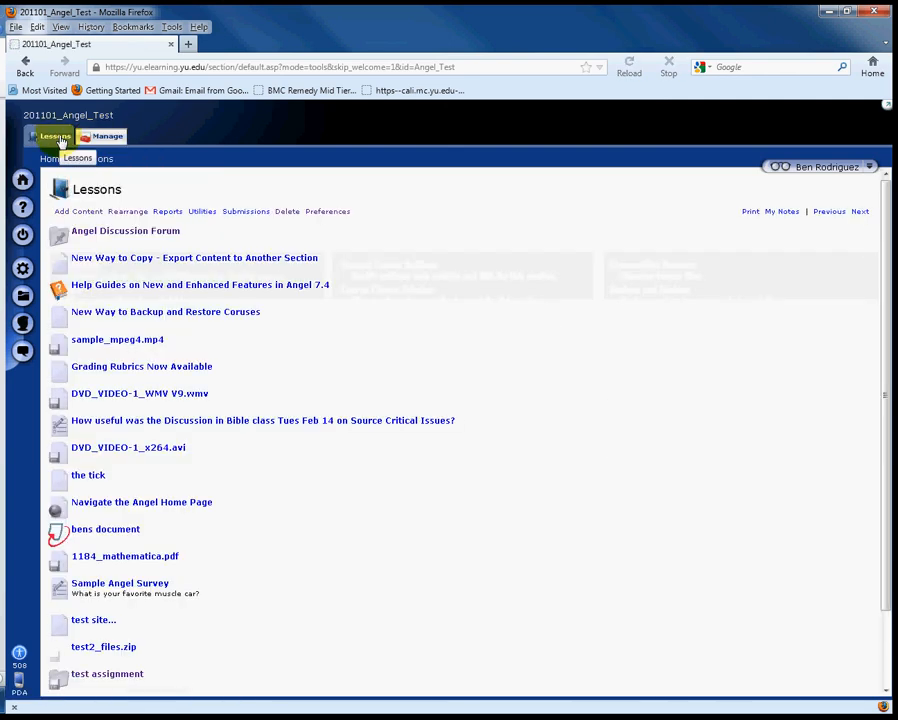
pyautogui.click(23, 181)
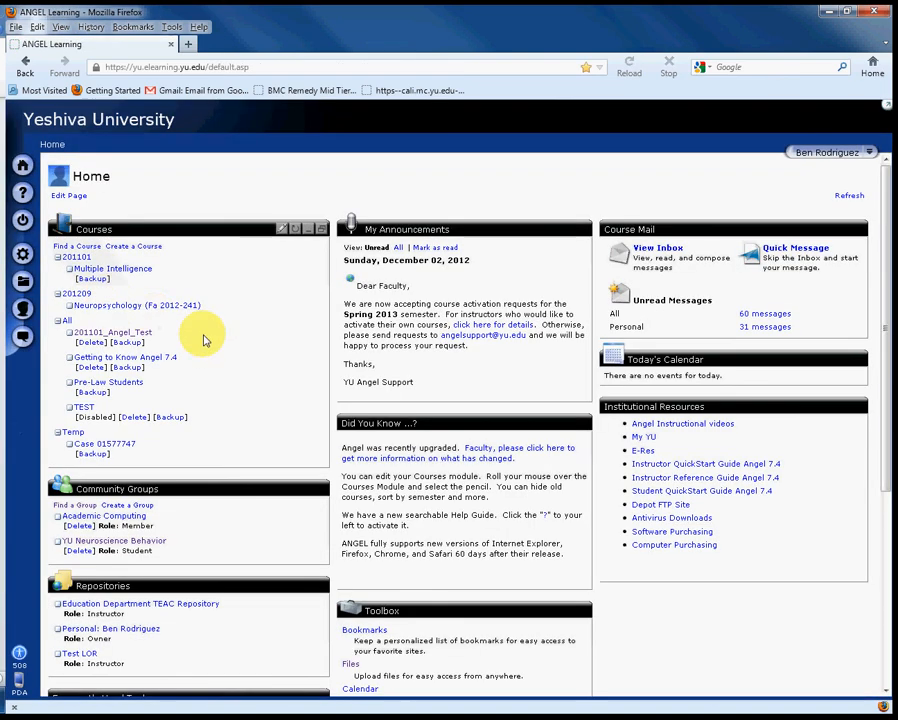
pyautogui.click(104, 336)
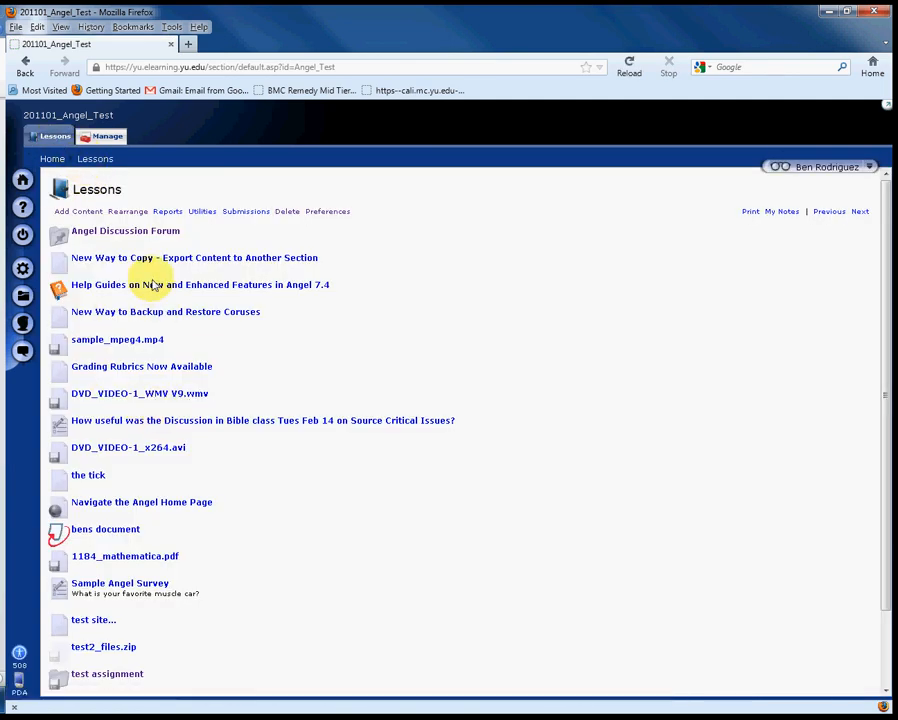
pyautogui.moveTo(180, 266)
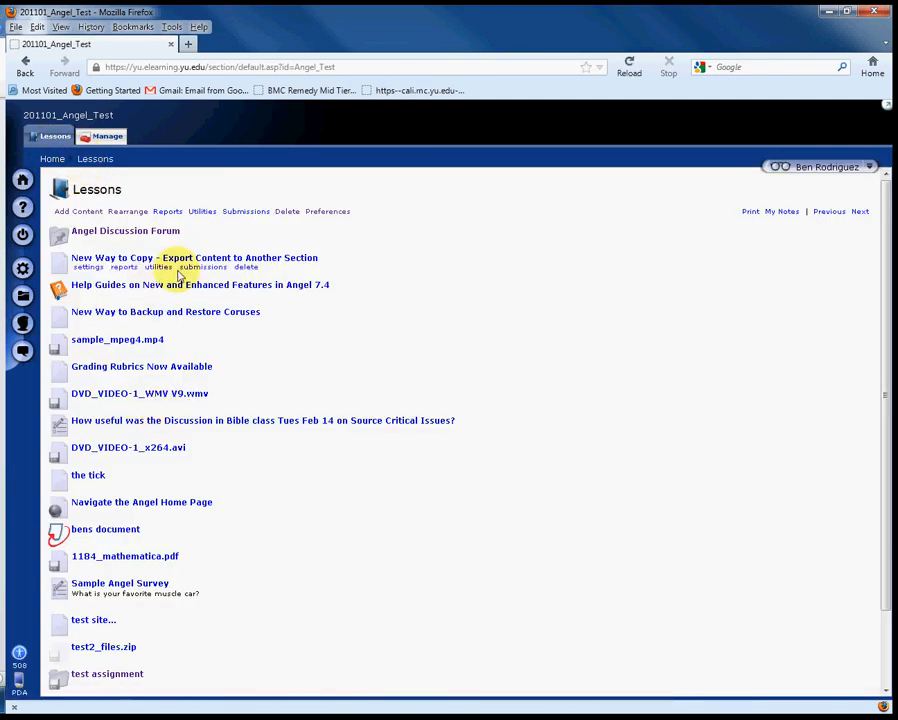